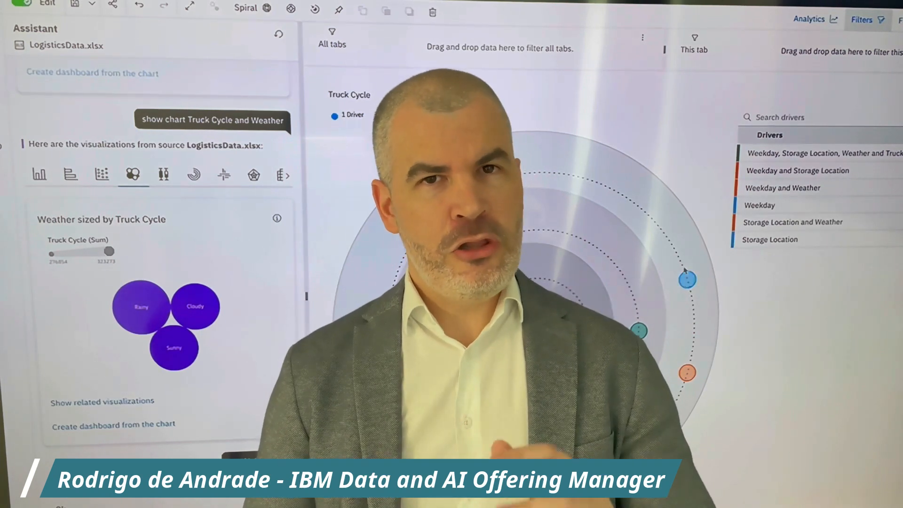
mouse_move(690, 288)
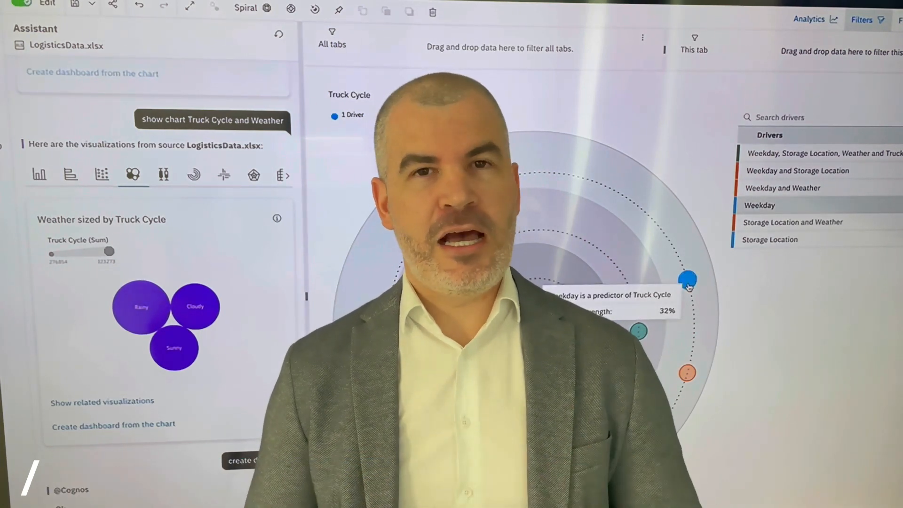
mouse_move(688, 374)
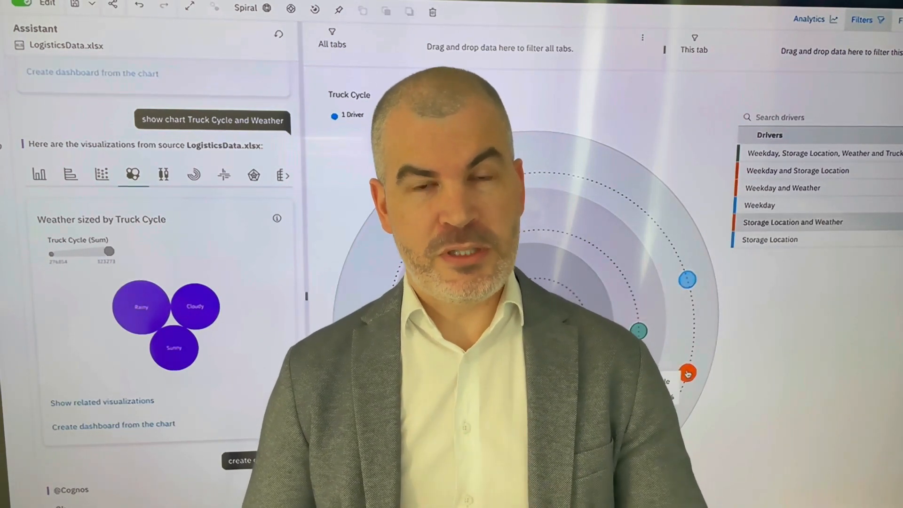
mouse_move(639, 333)
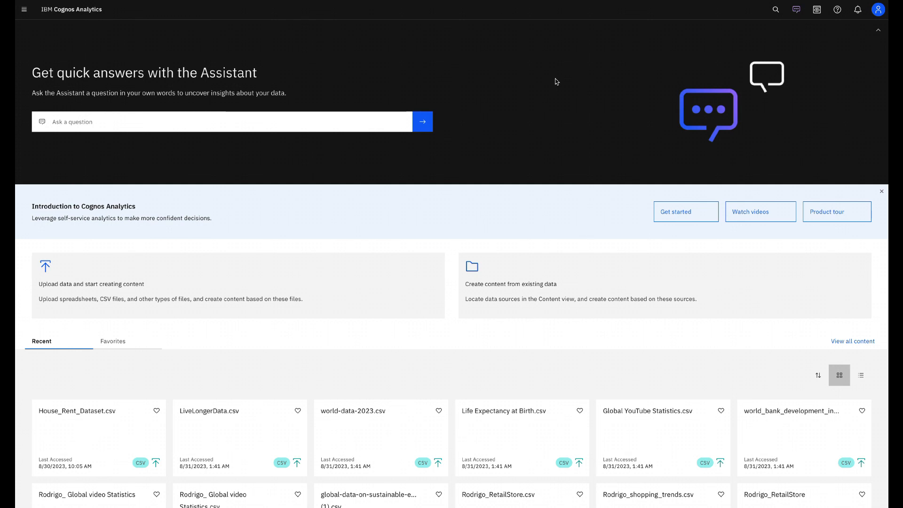
Step: Ask the Assistant to "show top 5 states by sales" and display the answer as a horizontal bar chart
left_click(64, 122)
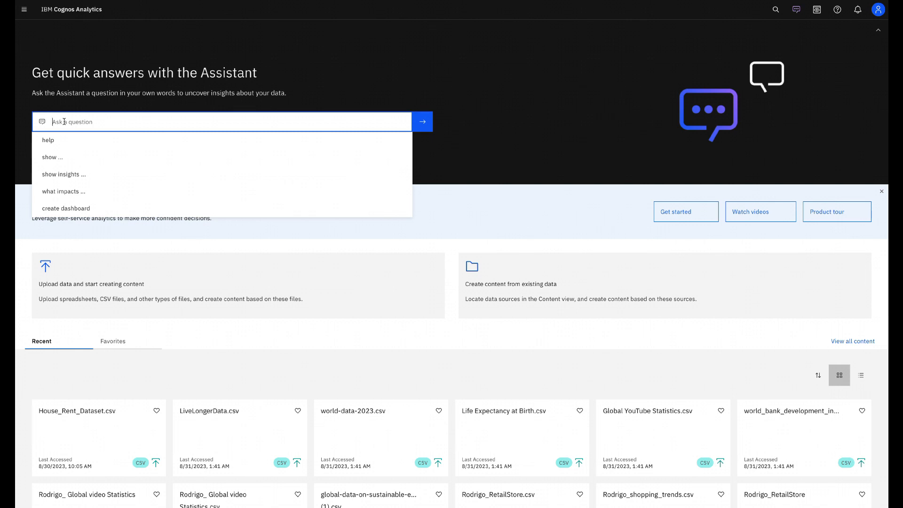
type("show to")
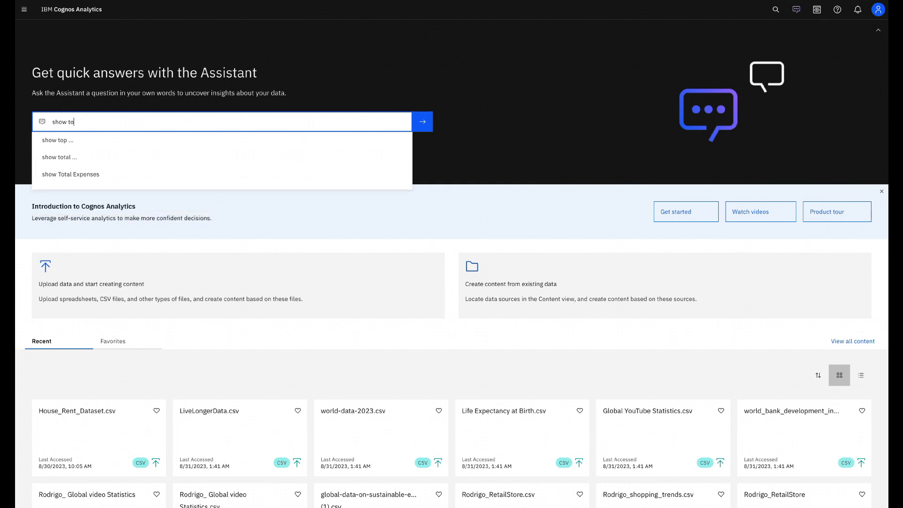
type("p 5 states by sales")
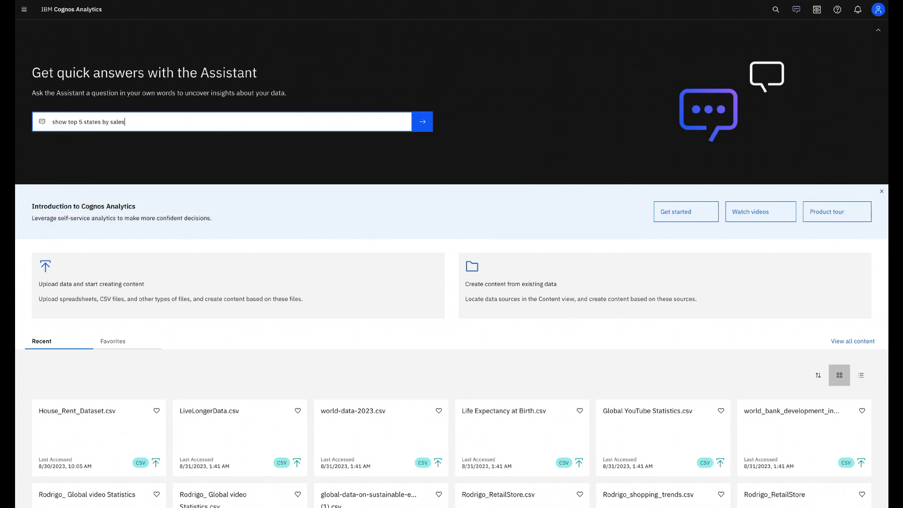
key("Return")
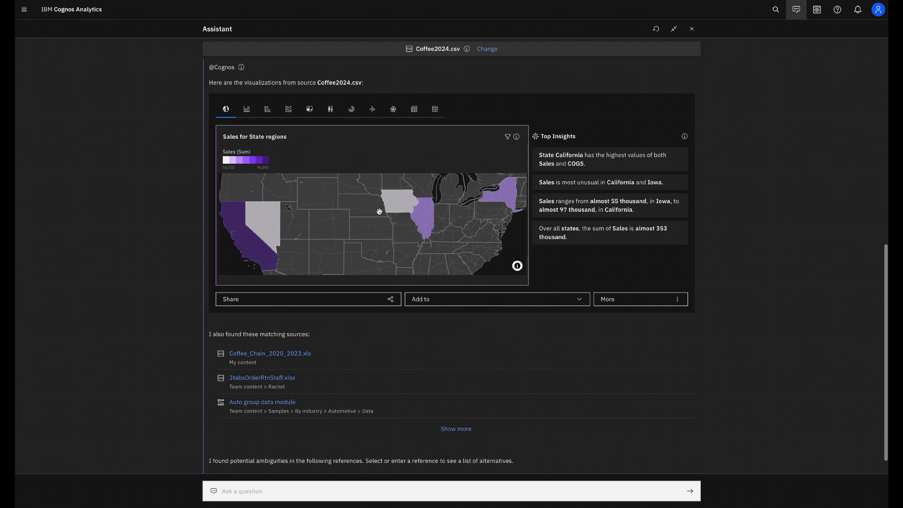
left_click(268, 114)
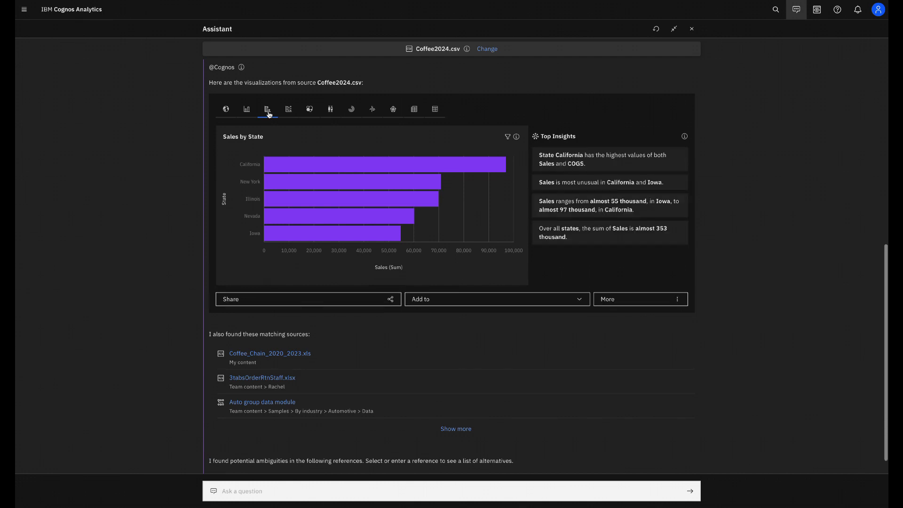
Step: Ask the Assistant to "compare nevada and california sales by product" and read through the resulting top insights
left_click(234, 492)
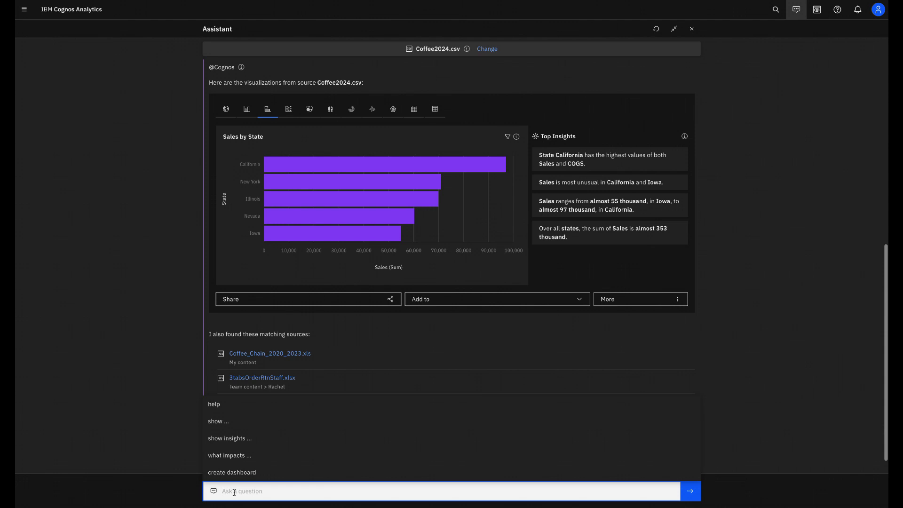
type("compare nevada")
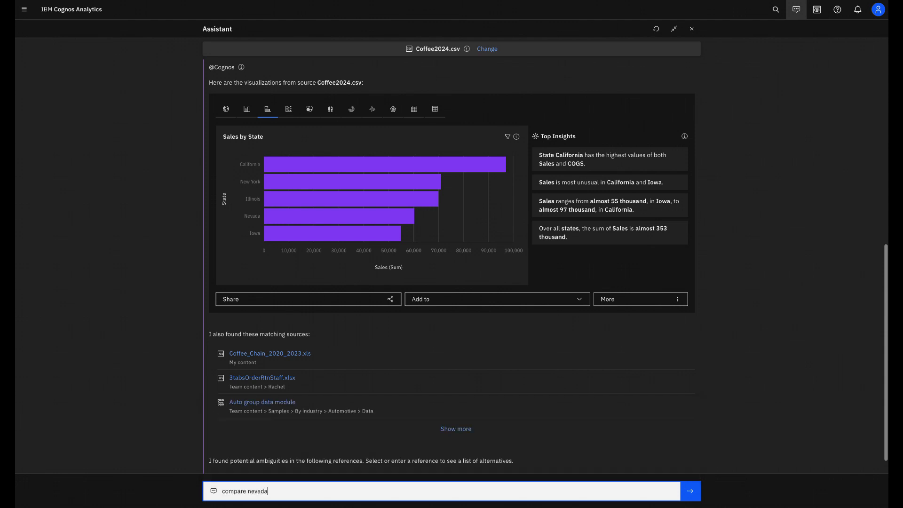
type(" and california sales by product")
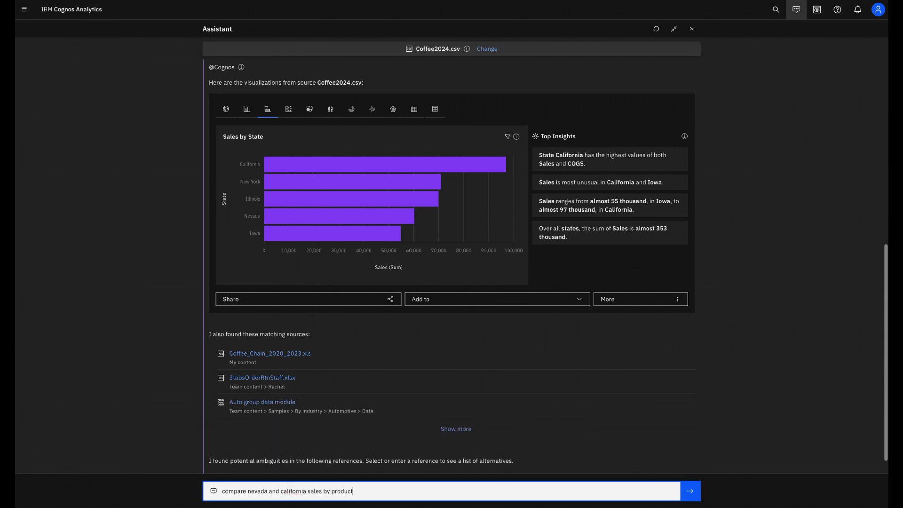
key("Return")
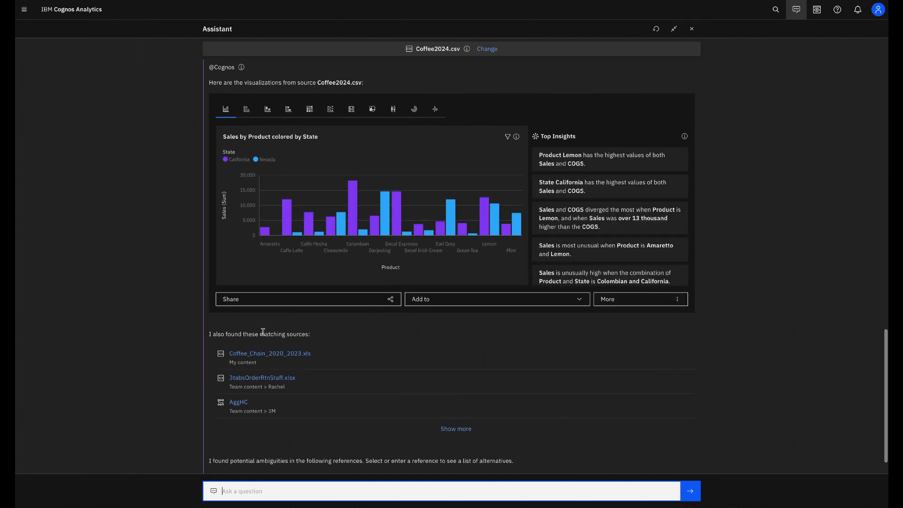
scroll(620, 245, "down", 5)
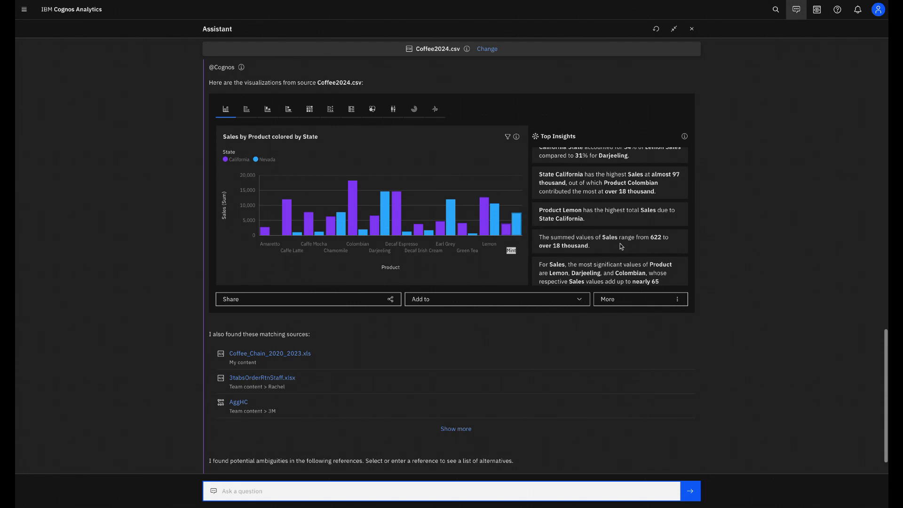
scroll(620, 246, "down", 3)
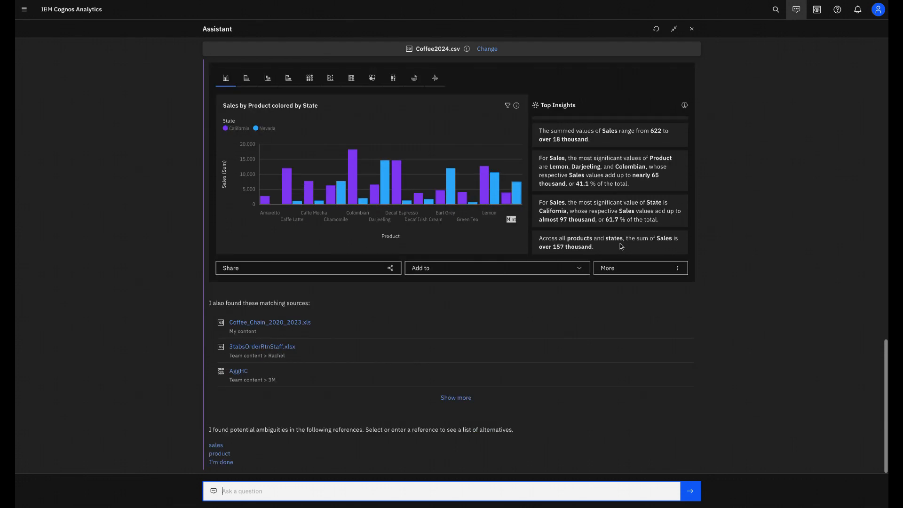
Step: Start sharing the Sales by Product colored by State chart using the Email platform
left_click(356, 273)
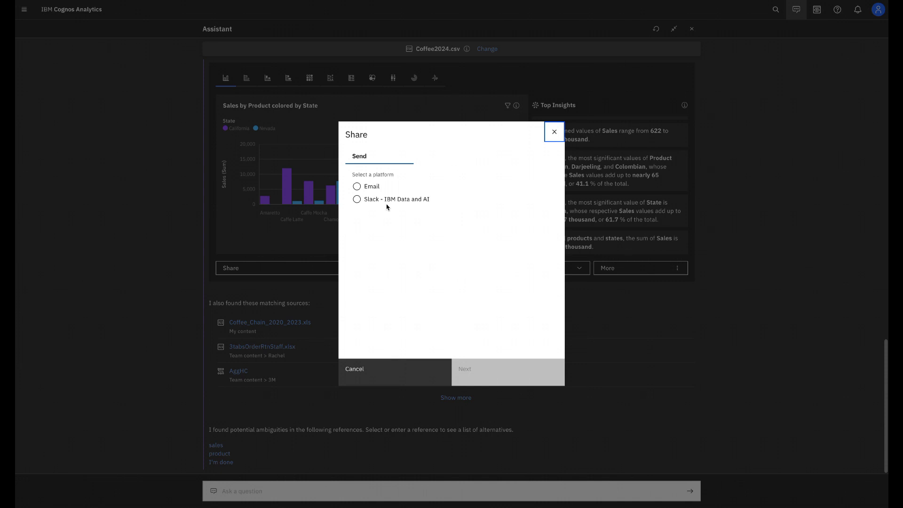
left_click(357, 187)
left_click(475, 373)
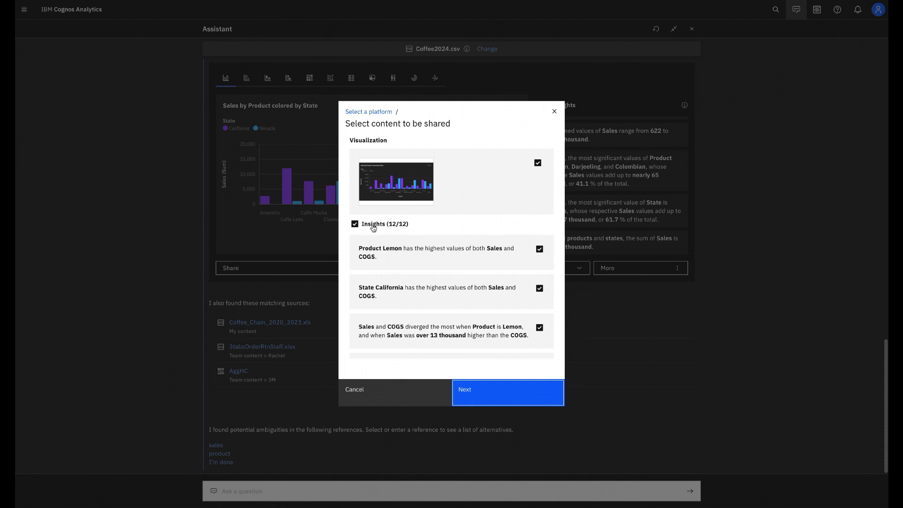
Step: Include the visualization and only the first three insights in the shared content, then continue to the email form
scroll(416, 301, "down", 10)
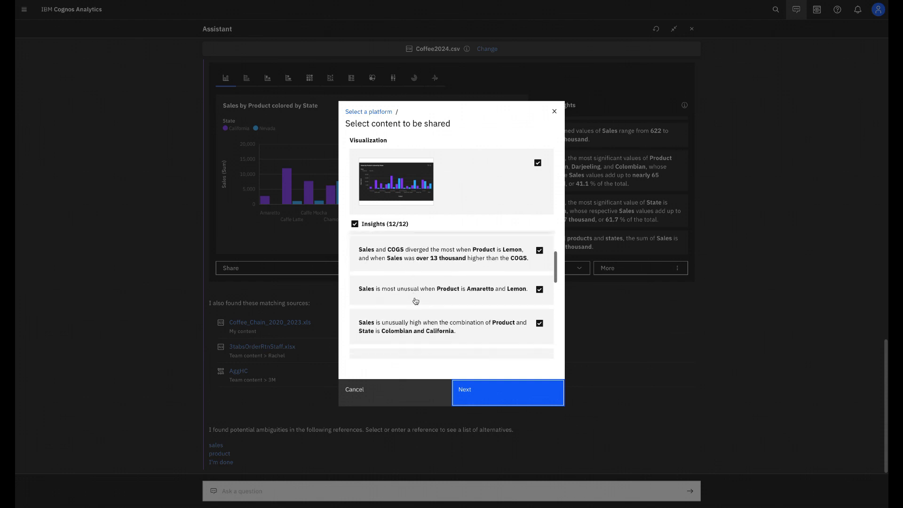
scroll(416, 301, "up", 10)
left_click(355, 225)
left_click(540, 250)
left_click(539, 288)
left_click(540, 328)
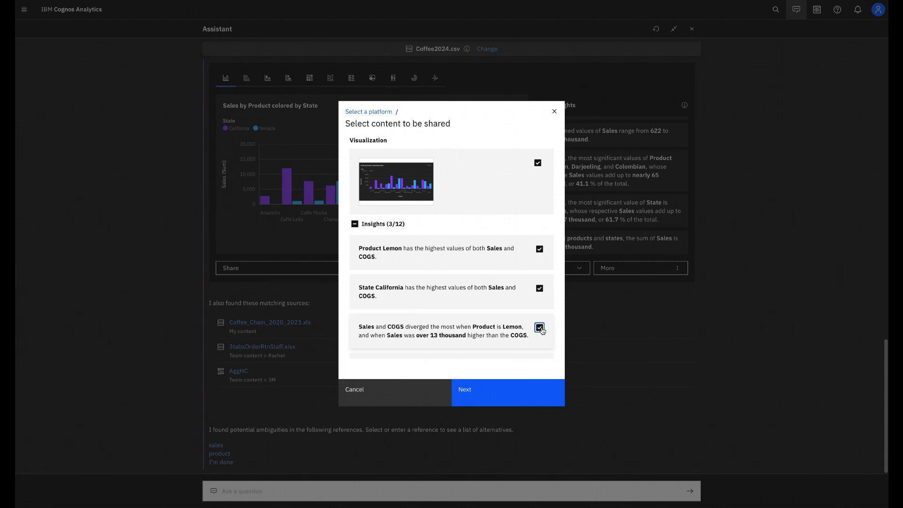
left_click(498, 394)
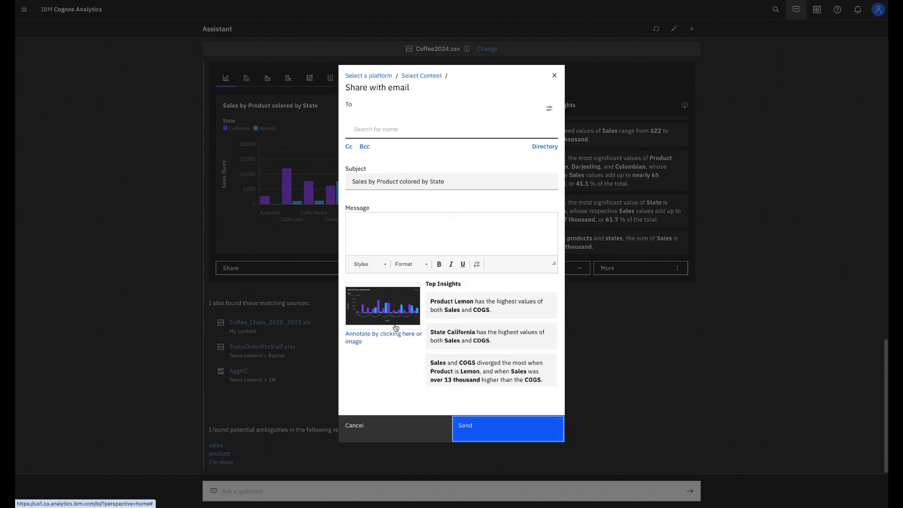
Step: Annotate the chart image with a red arrow pointing down at the empty Nevada spot for Amaretto
left_click(379, 336)
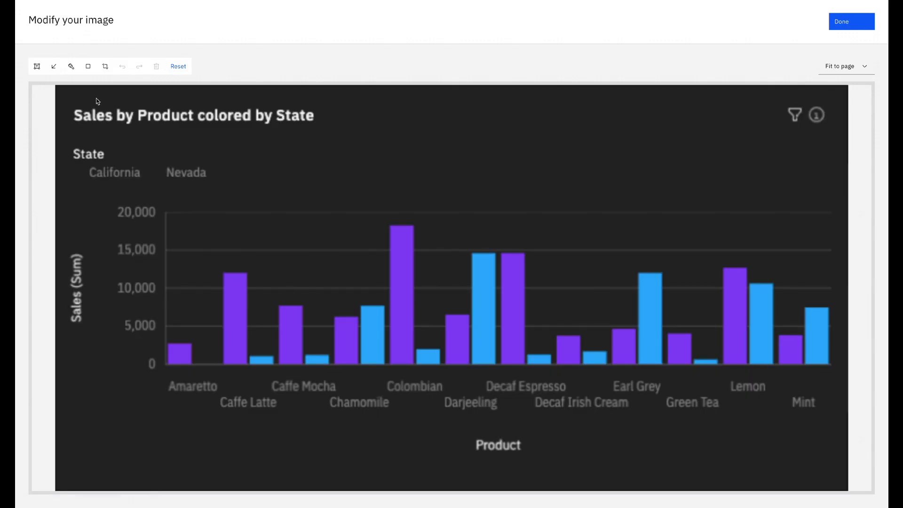
left_click(54, 66)
left_click(71, 67)
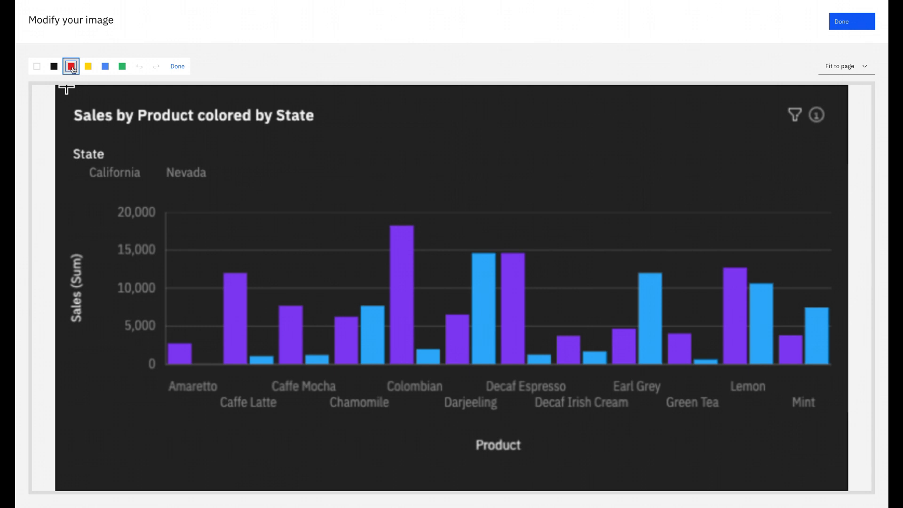
mouse_move(218, 229)
left_mouse_down()
mouse_move(186, 323)
mouse_move(204, 338)
left_mouse_up()
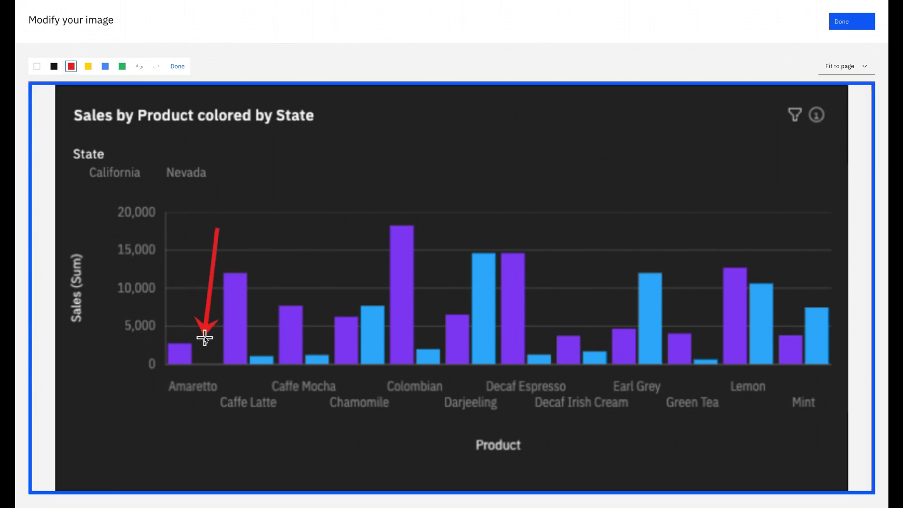
left_click(178, 66)
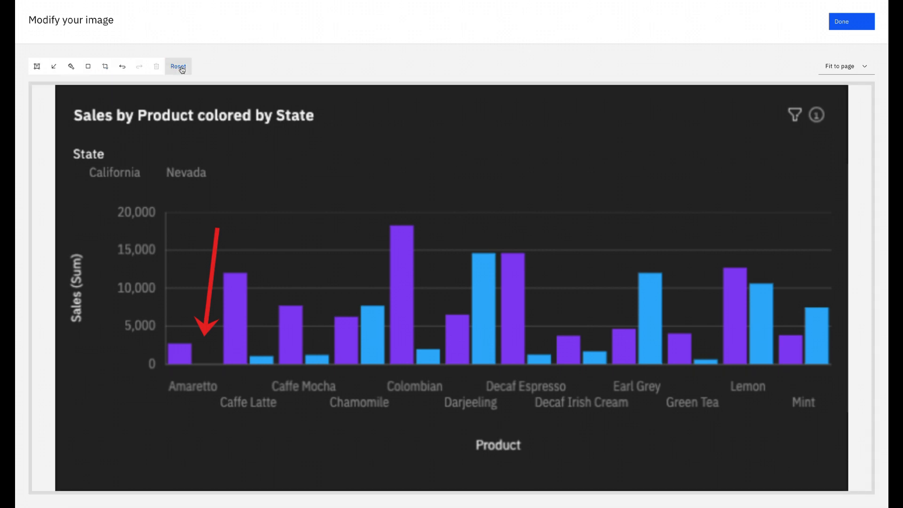
left_click(842, 23)
Step: Check the email's recipient and message fields, and cancel sharing without sending
left_click(379, 134)
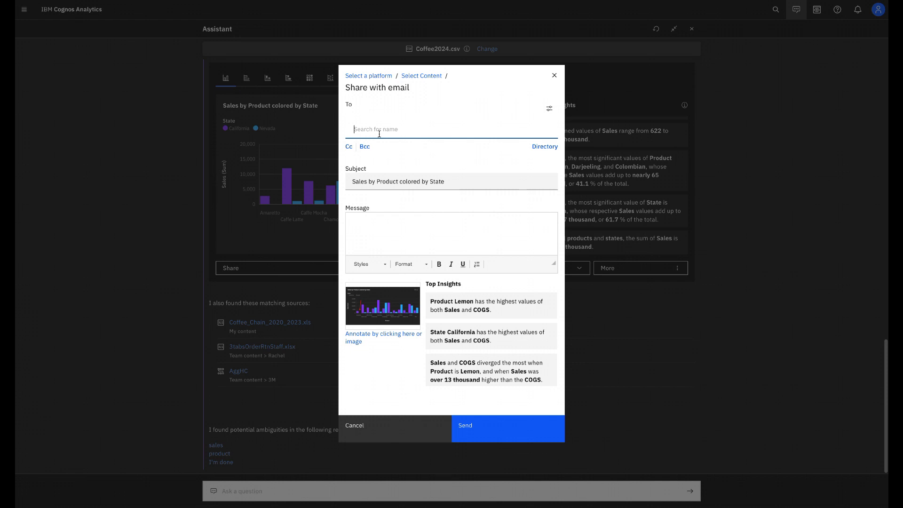
left_click(373, 231)
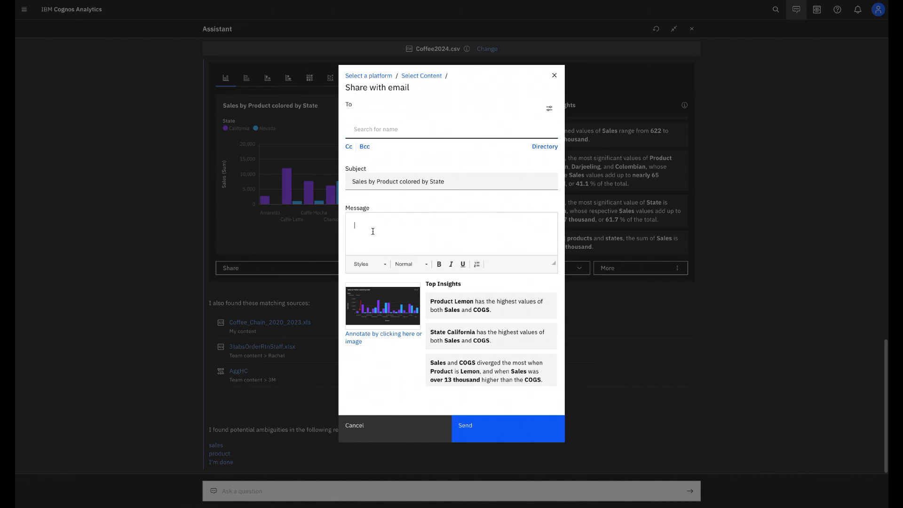
left_click(369, 431)
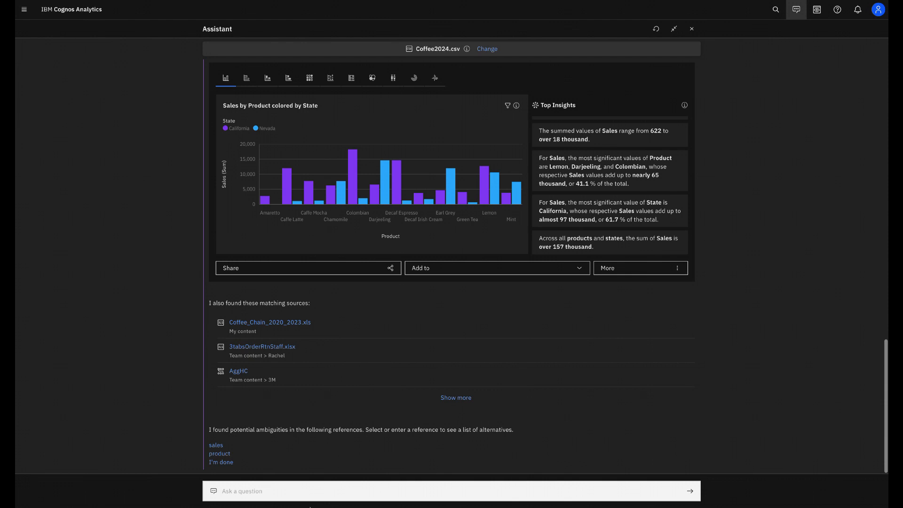
Step: Have the Assistant suggest questions and ask the suggested "Did Profit meet Budget Profit?"
left_click(302, 486)
type("sugges")
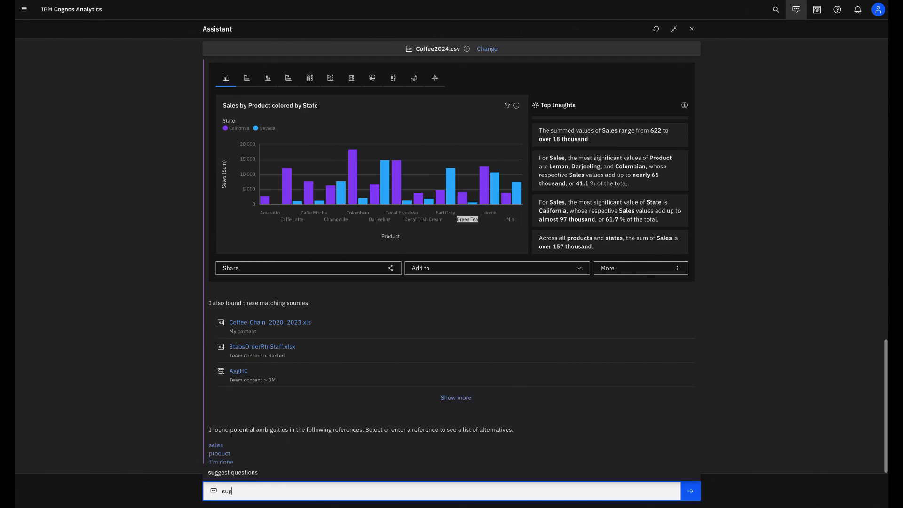
left_click(230, 473)
left_click(690, 492)
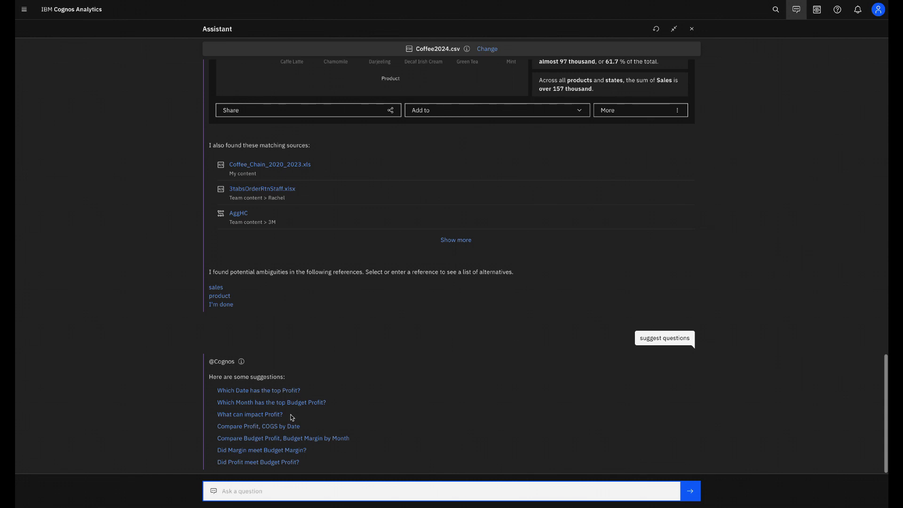
left_click(271, 463)
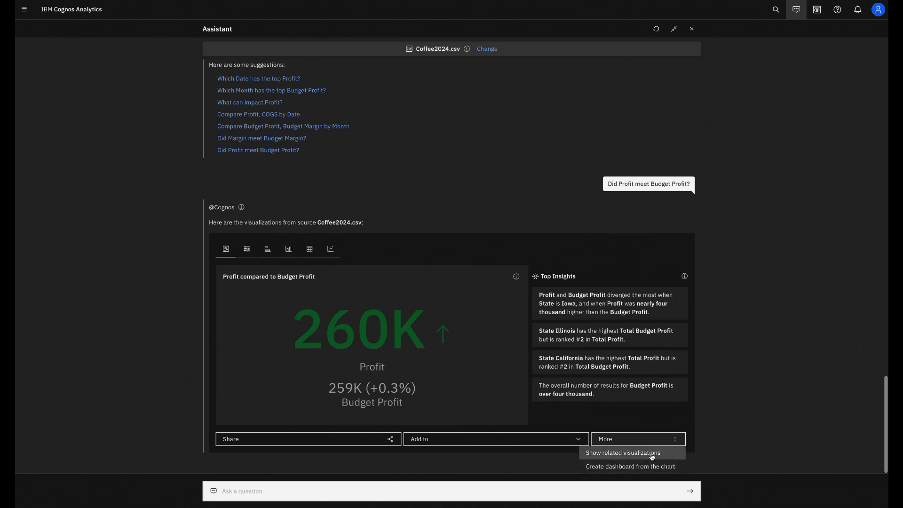
Step: Show visualizations related to the Profit compared to Budget Profit result and read the line chart's top insights
left_click(651, 454)
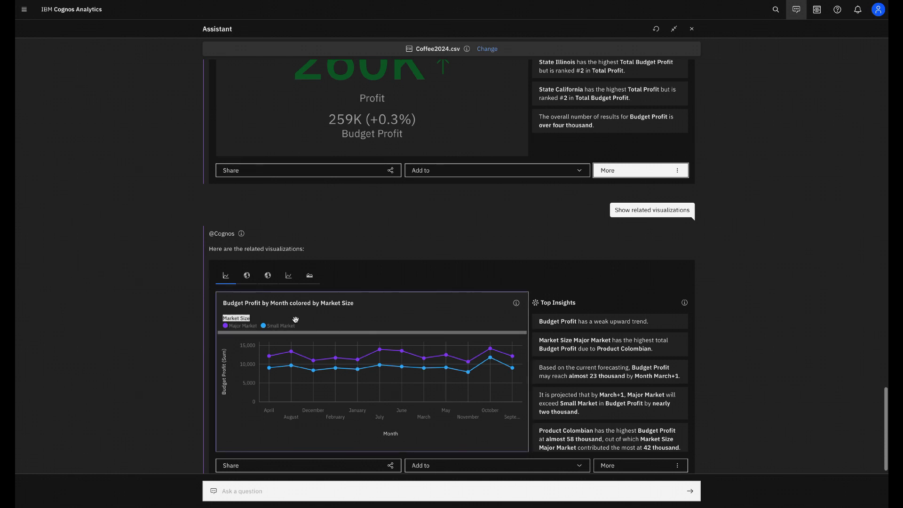
scroll(626, 360, "down", 2)
scroll(627, 360, "down", 3)
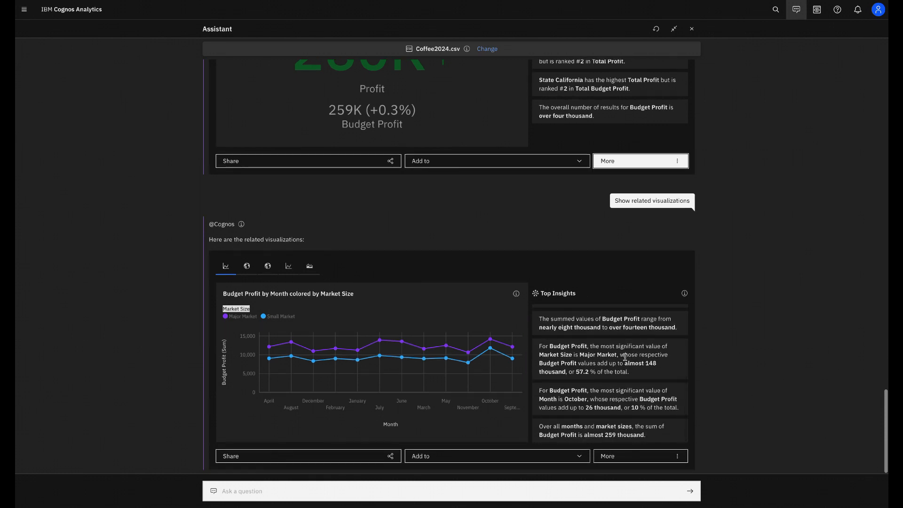
Step: Create a dashboard from the Budget Profit by Month colored by Market Size chart
left_click(676, 457)
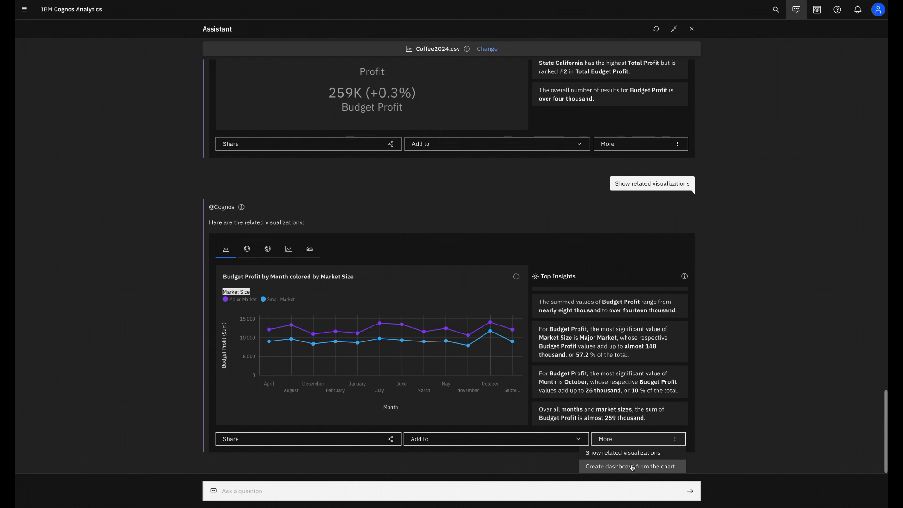
left_click(630, 467)
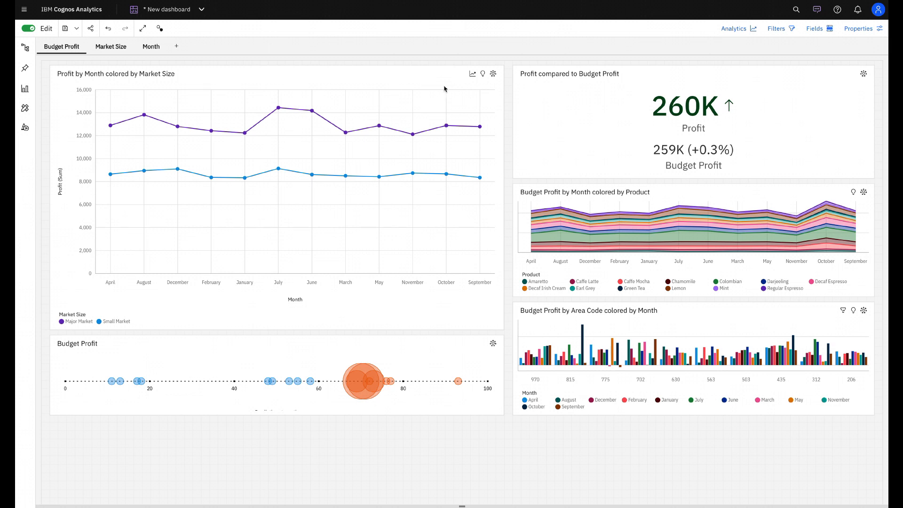
Step: For the Profit by Month chart, favorite the narrative insights on Major Market's highest Profit and COGS and on Major Market exceeding Small Market by March+1
left_click(420, 82)
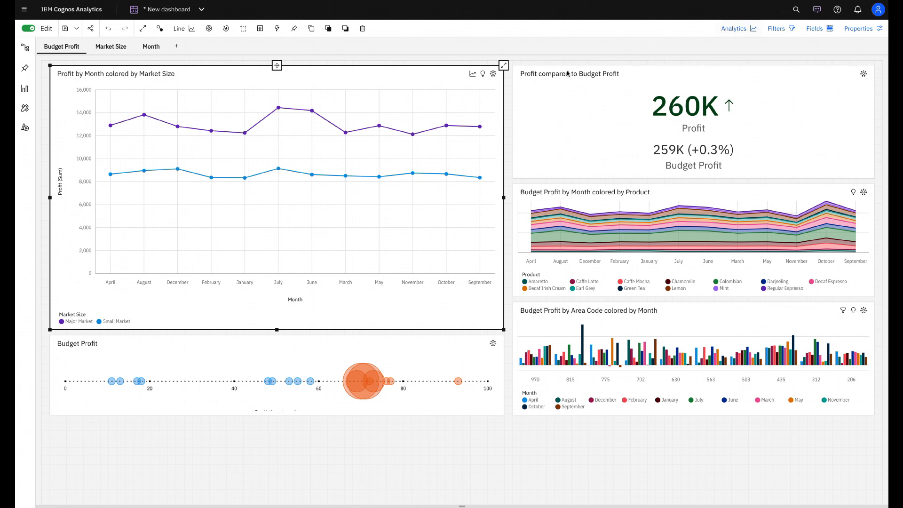
left_click(736, 35)
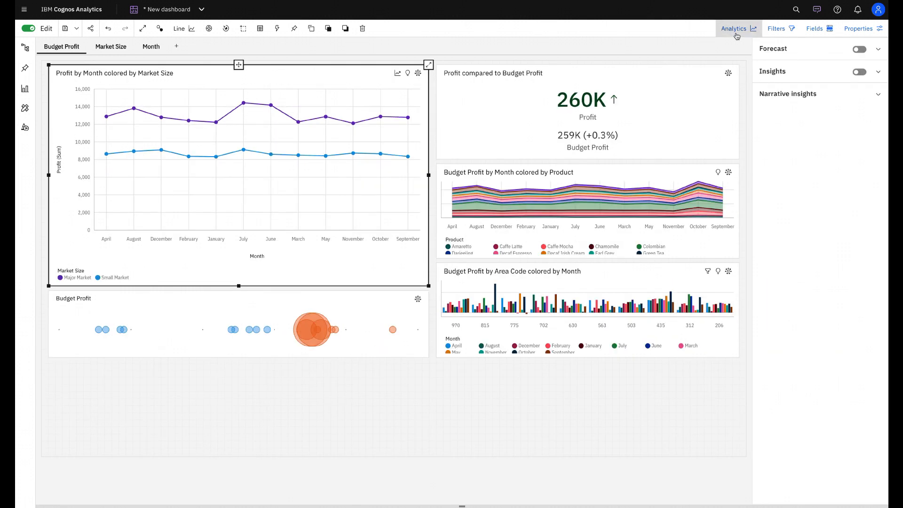
left_click(878, 99)
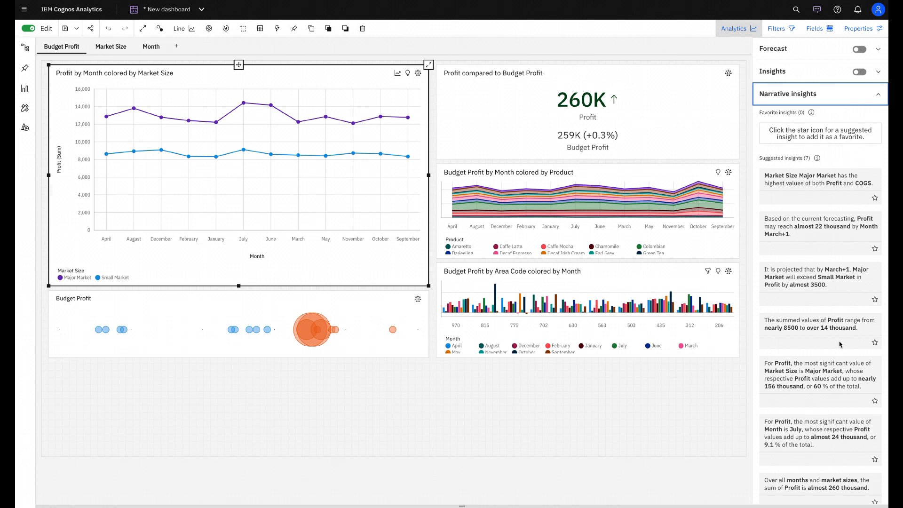
left_click(875, 198)
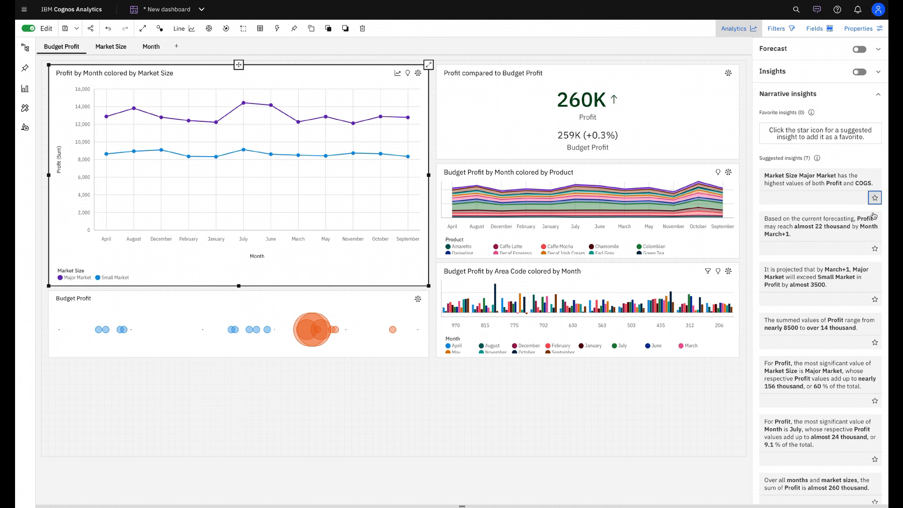
left_click(875, 271)
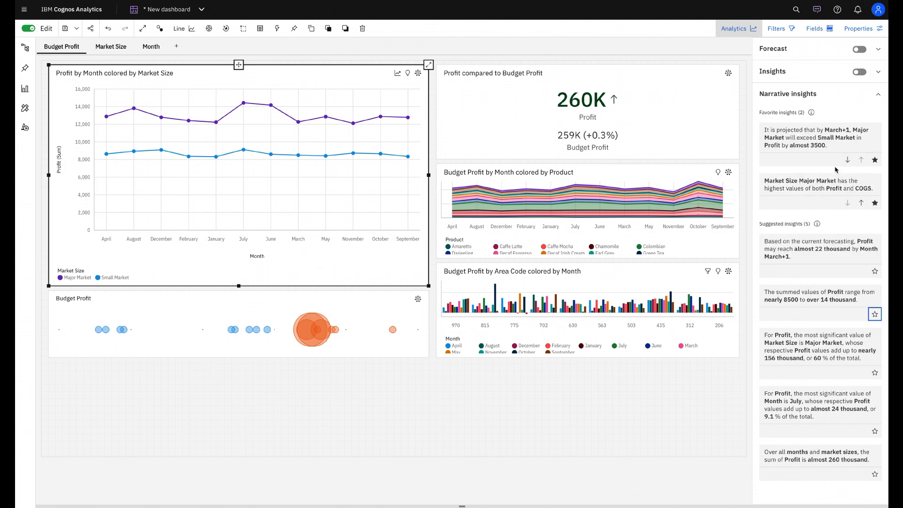
Step: Turn on forecasting for the Profit by Month colored by Market Size chart and set the forecast periods to 6
left_click(860, 50)
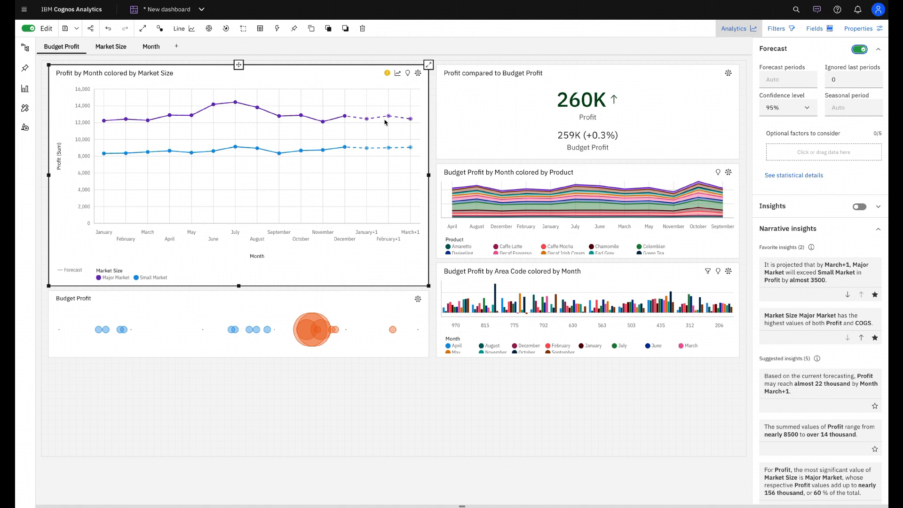
left_click(789, 84)
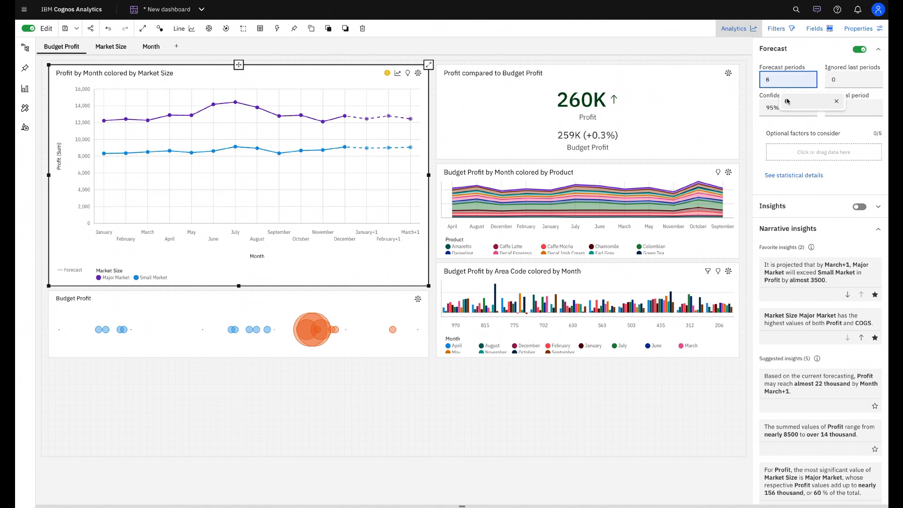
left_click(787, 101)
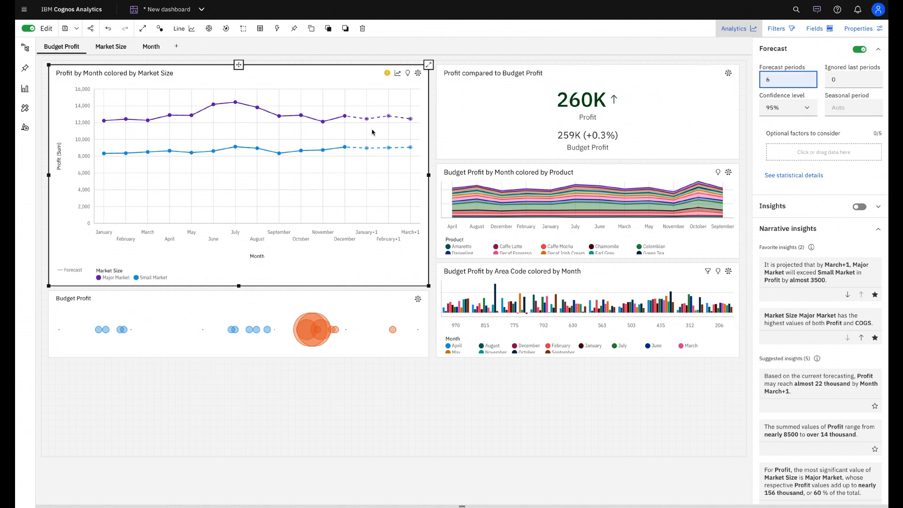
left_click(767, 130)
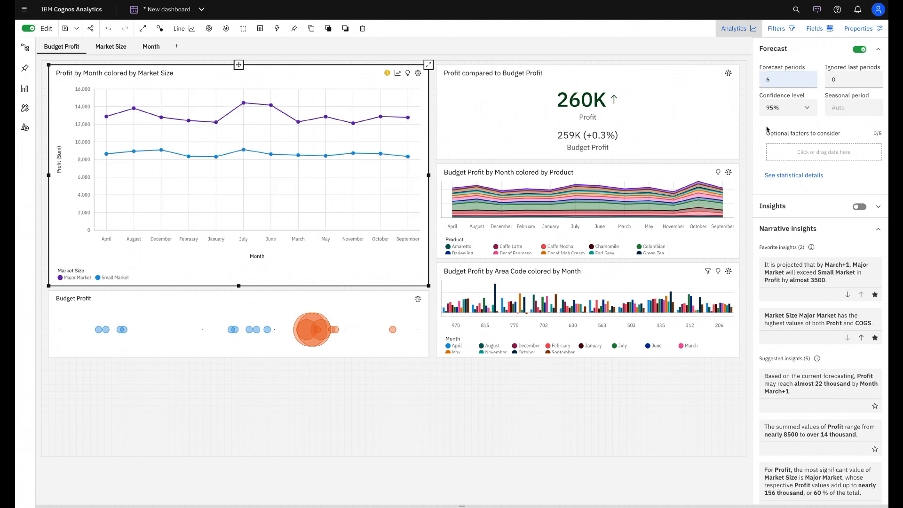
Step: Check which Coffee2024.csv measures are available as optional forecast factors, and close the list without choosing one
left_click(816, 153)
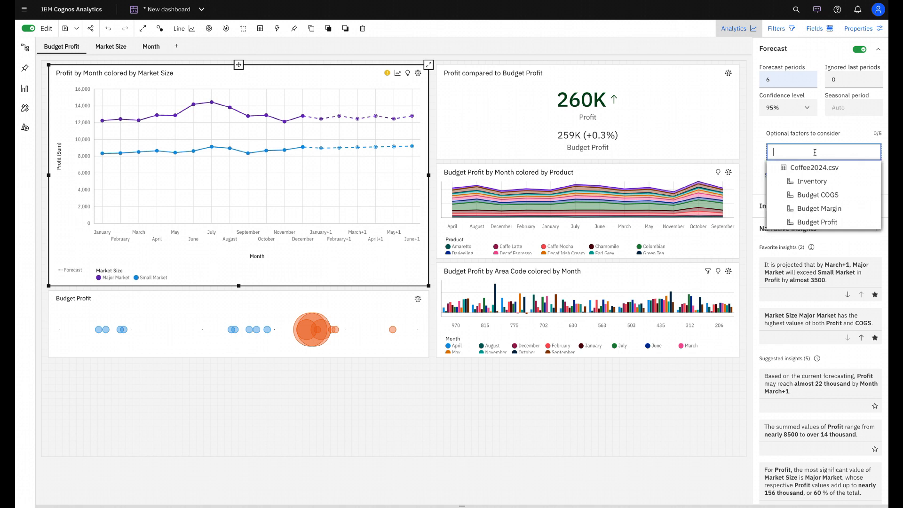
scroll(810, 264, "down", 1)
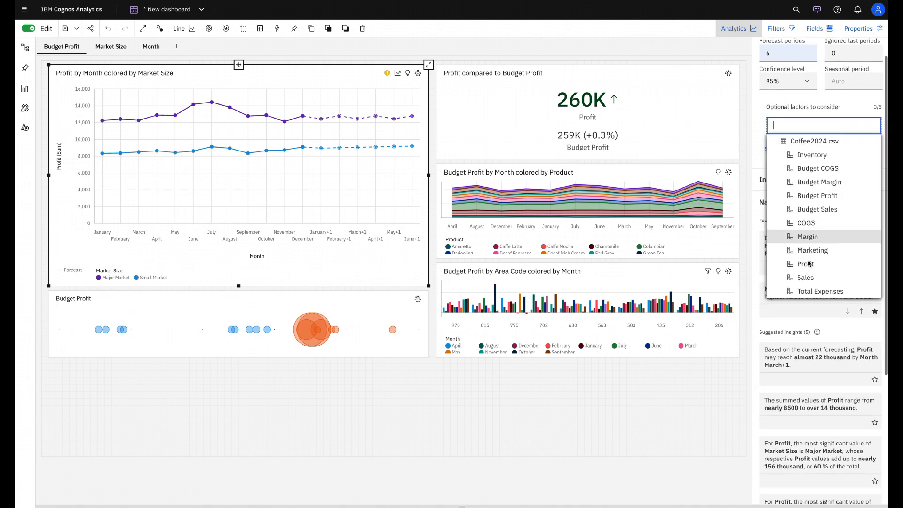
scroll(808, 263, "up", 1)
left_click(790, 117)
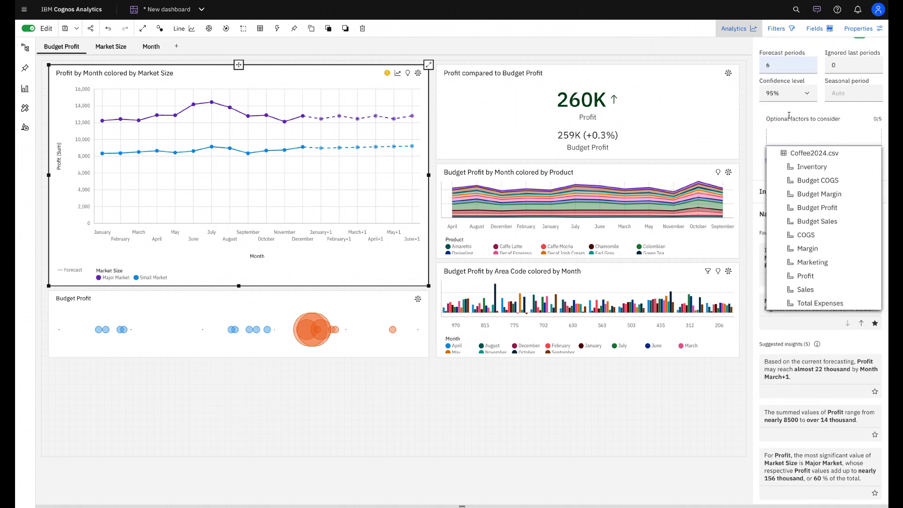